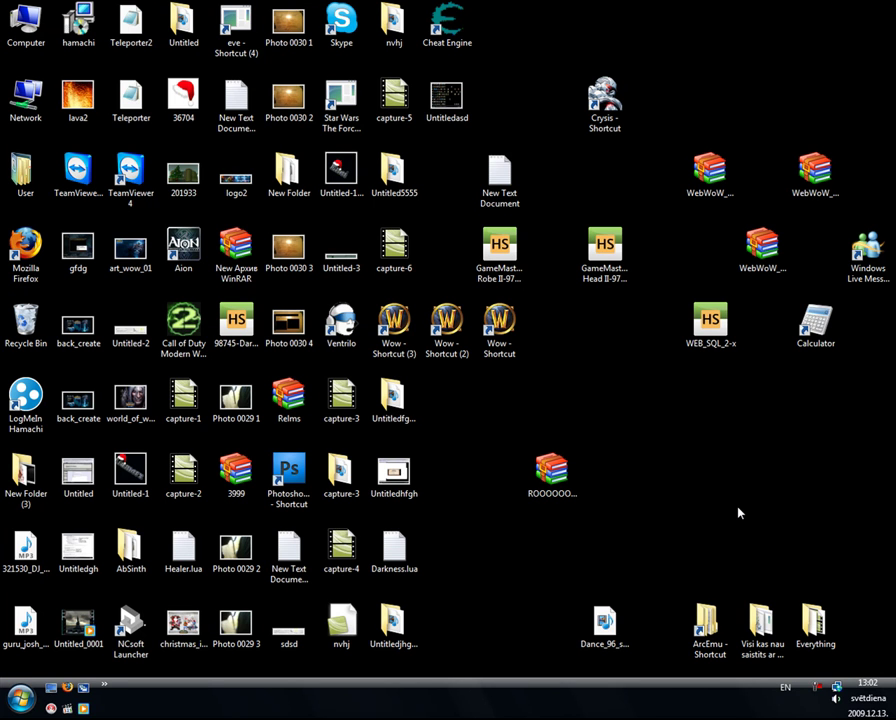
Inspect the Crysis shortcut's properties to find the folder it points to.
{"action": "left_click_drag", "start_coordinate": [766, 432], "coordinate": [585, 418]}
{"action": "left_click_drag", "start_coordinate": [628, 168], "coordinate": [596, 165]}
{"action": "right_click", "coordinate": [619, 123]}
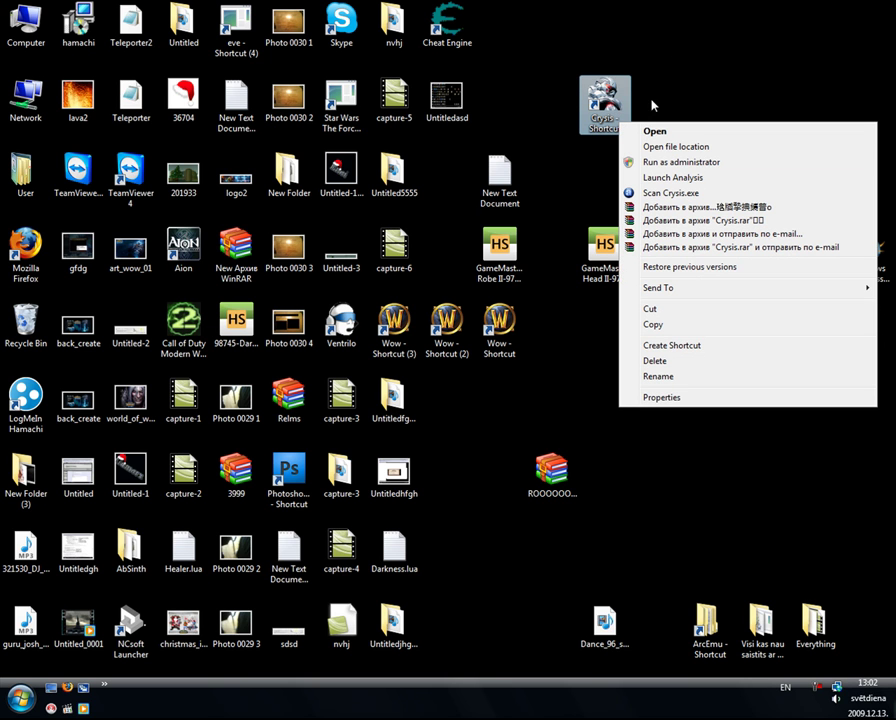
{"action": "left_click", "coordinate": [676, 397]}
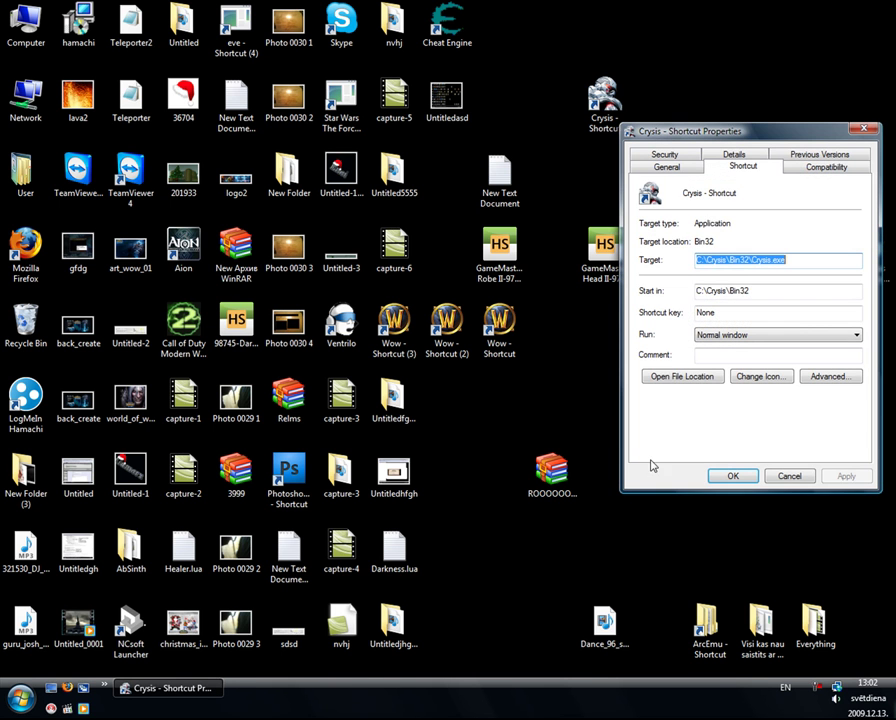
{"action": "left_click", "coordinate": [688, 380]}
{"action": "left_click", "coordinate": [230, 687]}
{"action": "key", "text": "Escape"}
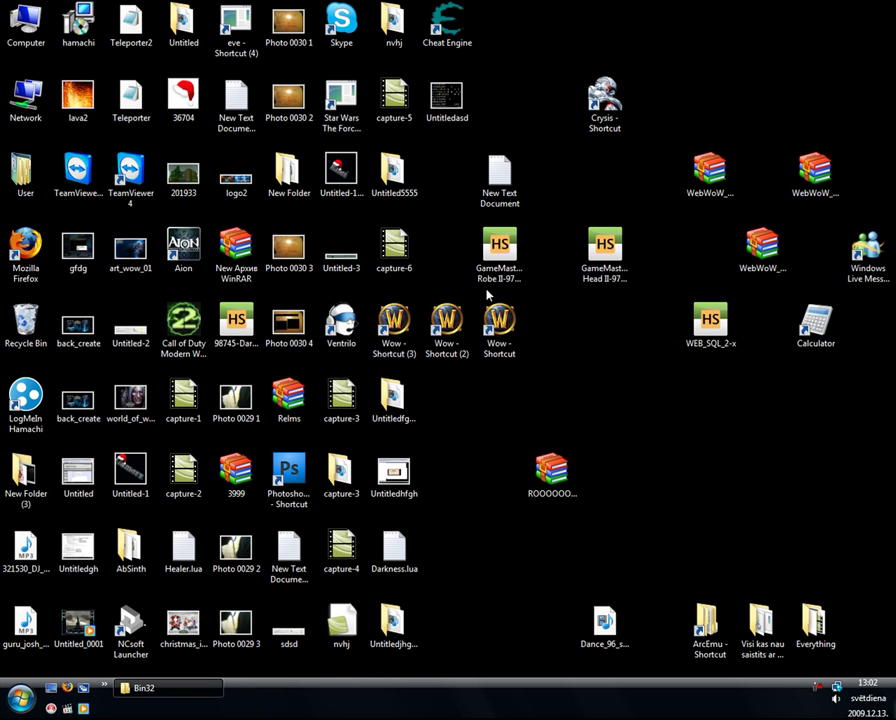
Close the Bin32 folder window and clear the desktop icon selection.
{"action": "left_click", "coordinate": [200, 686]}
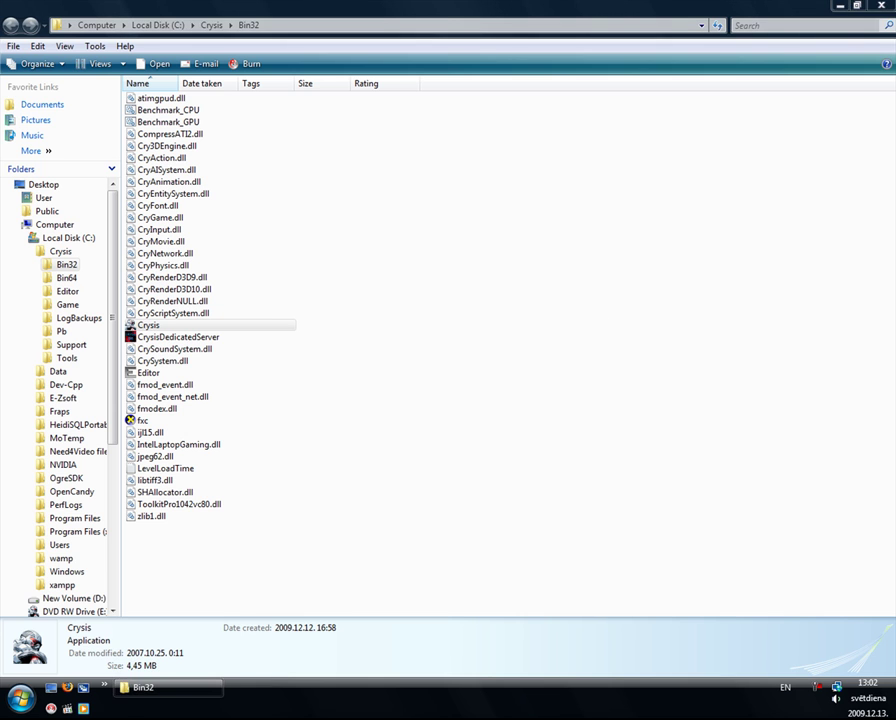
{"action": "left_click", "coordinate": [884, 5]}
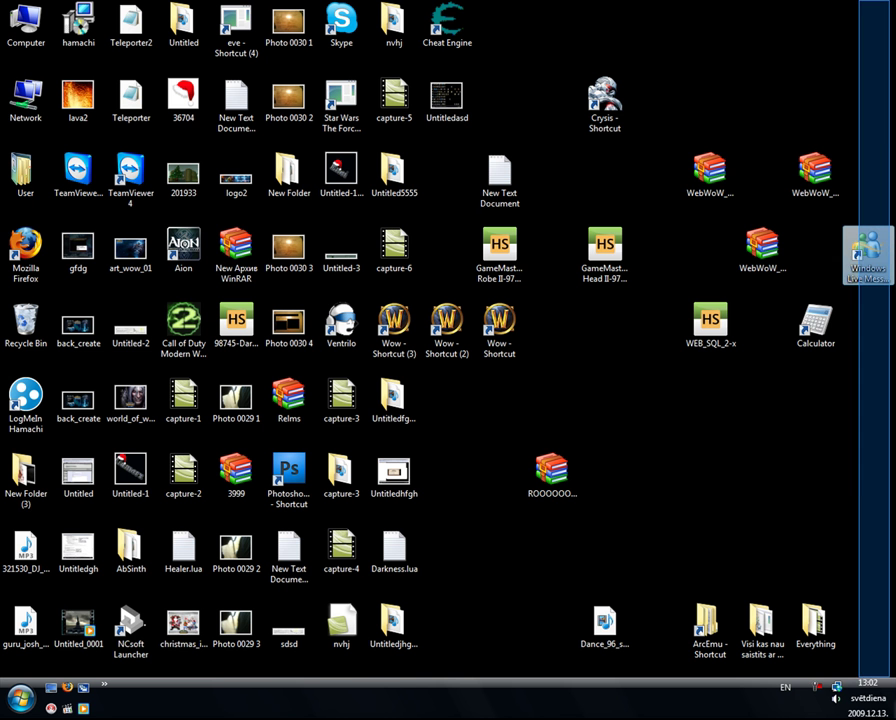
{"action": "key", "text": "ctrl+a"}
{"action": "left_click", "coordinate": [780, 10]}
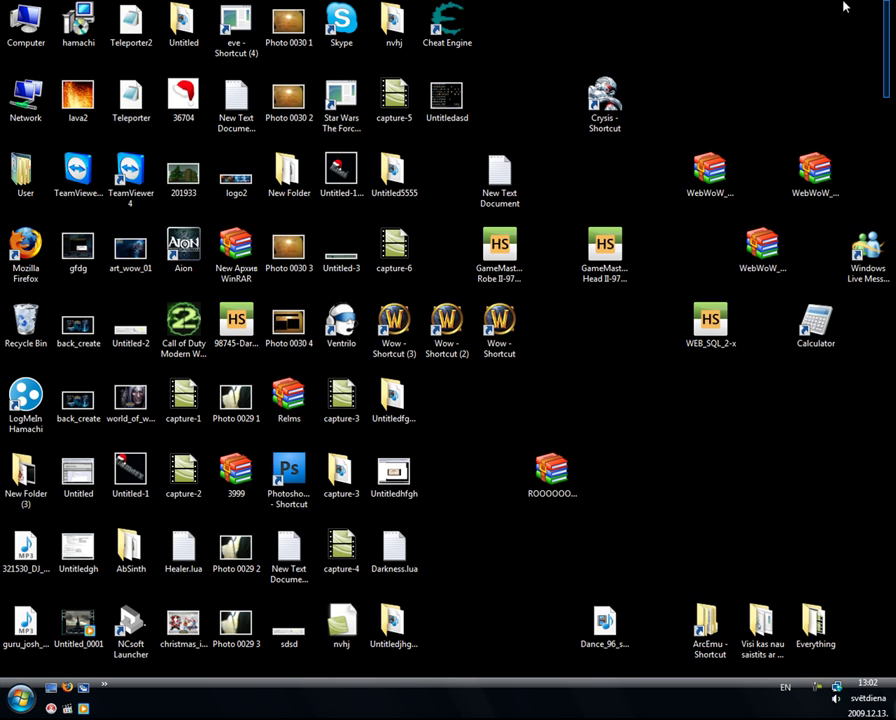
Browse from Computer through Local Disk (C:), Crysis and Game into the Config folder.
{"action": "double_click", "coordinate": [8, 28]}
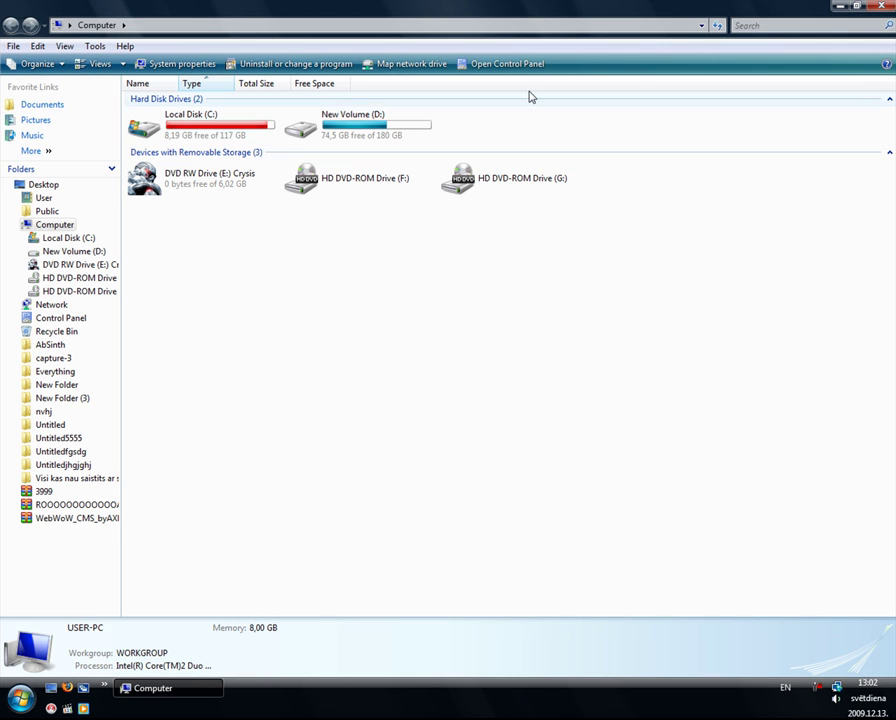
{"action": "double_click", "coordinate": [236, 141]}
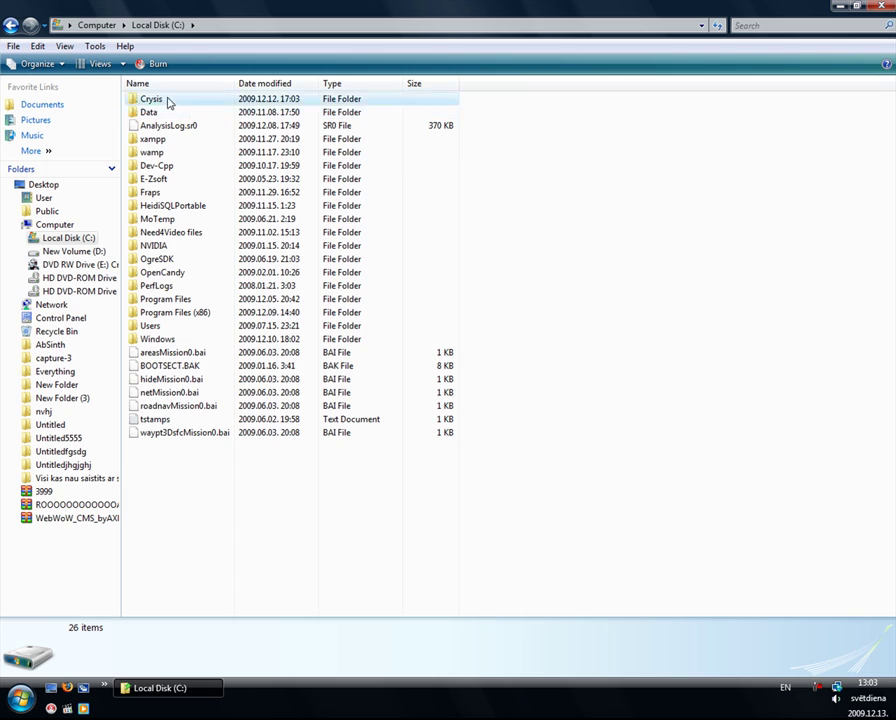
{"action": "double_click", "coordinate": [170, 100]}
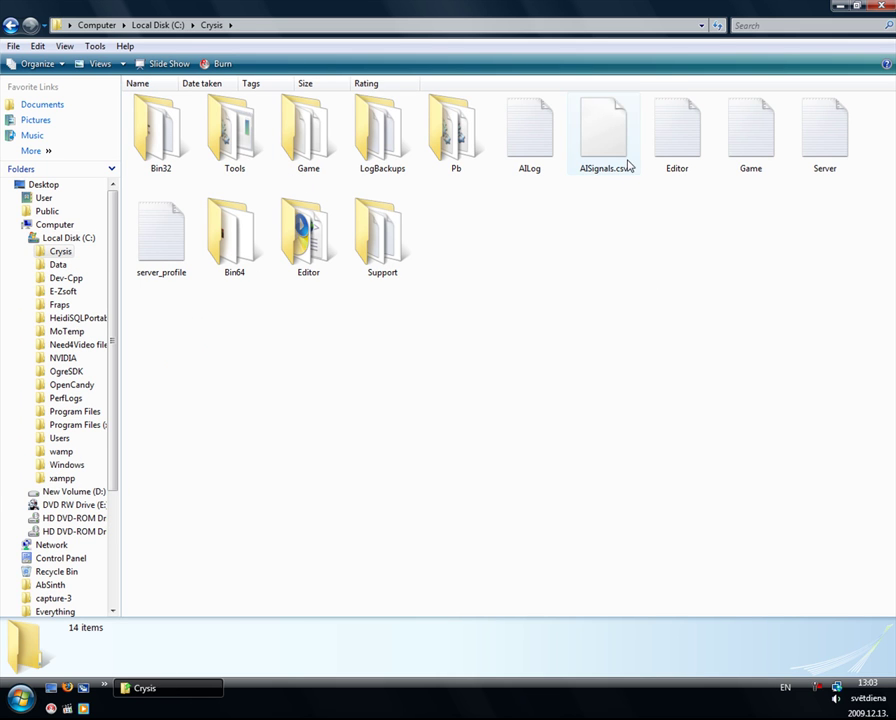
{"action": "double_click", "coordinate": [310, 153]}
{"action": "double_click", "coordinate": [172, 100]}
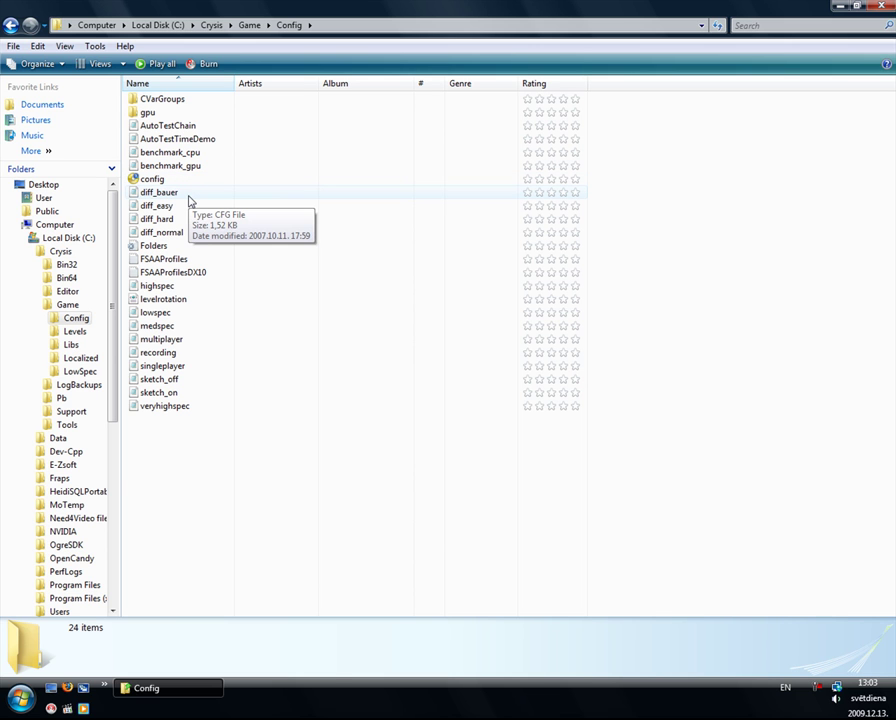
{"action": "double_click", "coordinate": [190, 199]}
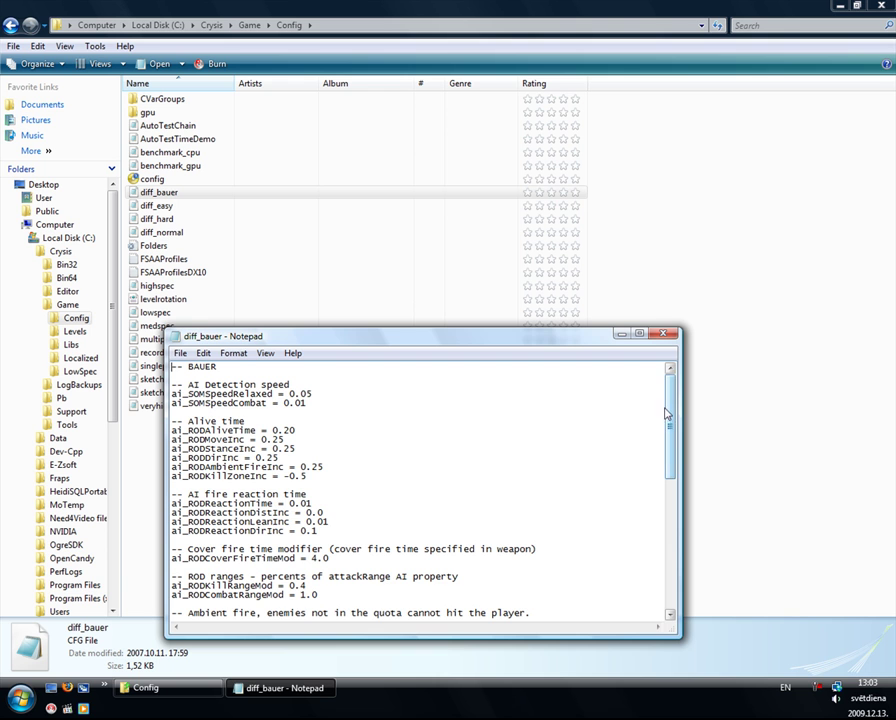
{"action": "left_click_drag", "start_coordinate": [671, 410], "coordinate": [686, 545]}
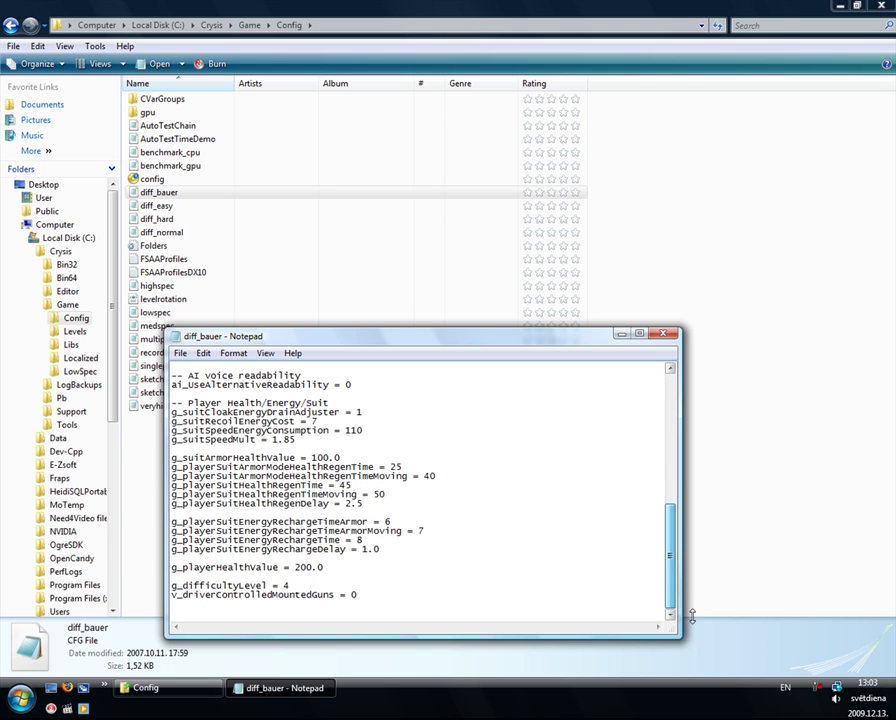
{"action": "scroll", "coordinate": [373, 559], "scroll_direction": "up", "scroll_amount": 2}
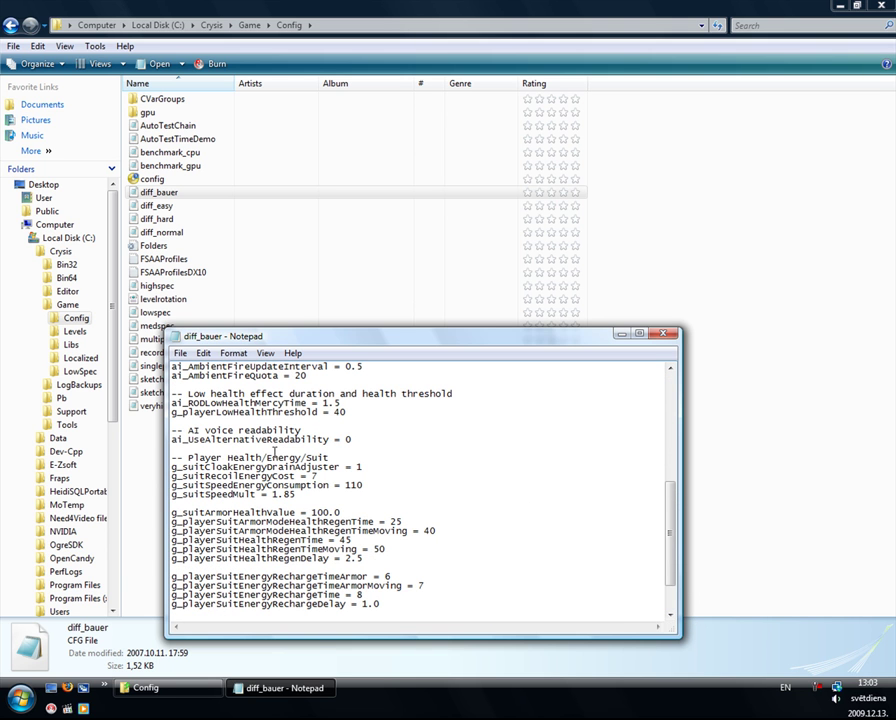
{"action": "scroll", "coordinate": [277, 447], "scroll_direction": "up", "scroll_amount": 1}
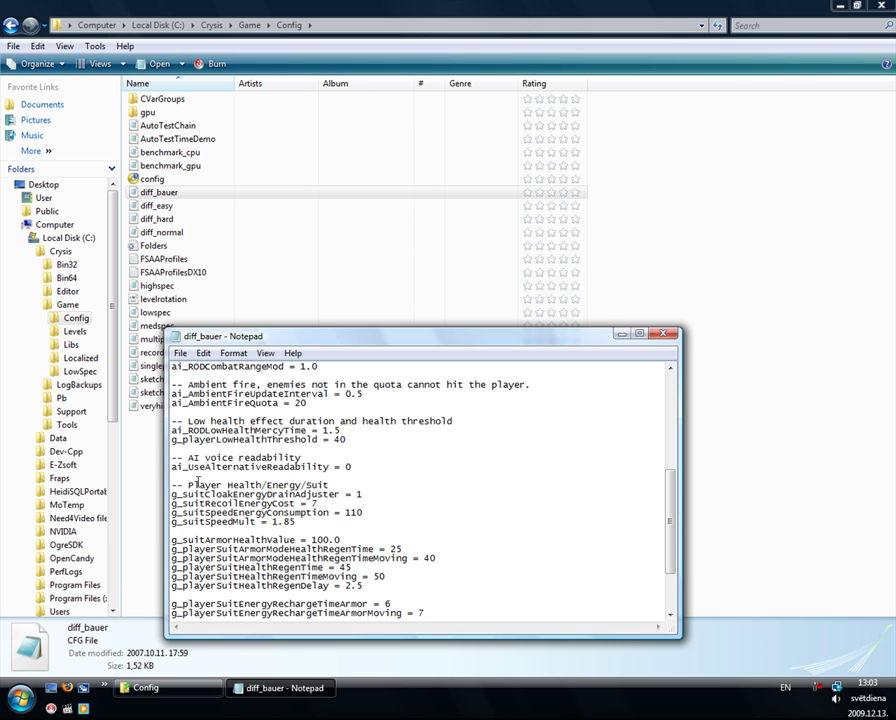
{"action": "left_click_drag", "start_coordinate": [197, 483], "coordinate": [339, 494]}
{"action": "left_click", "coordinate": [376, 521]}
{"action": "scroll", "coordinate": [376, 521], "scroll_direction": "down", "scroll_amount": 1}
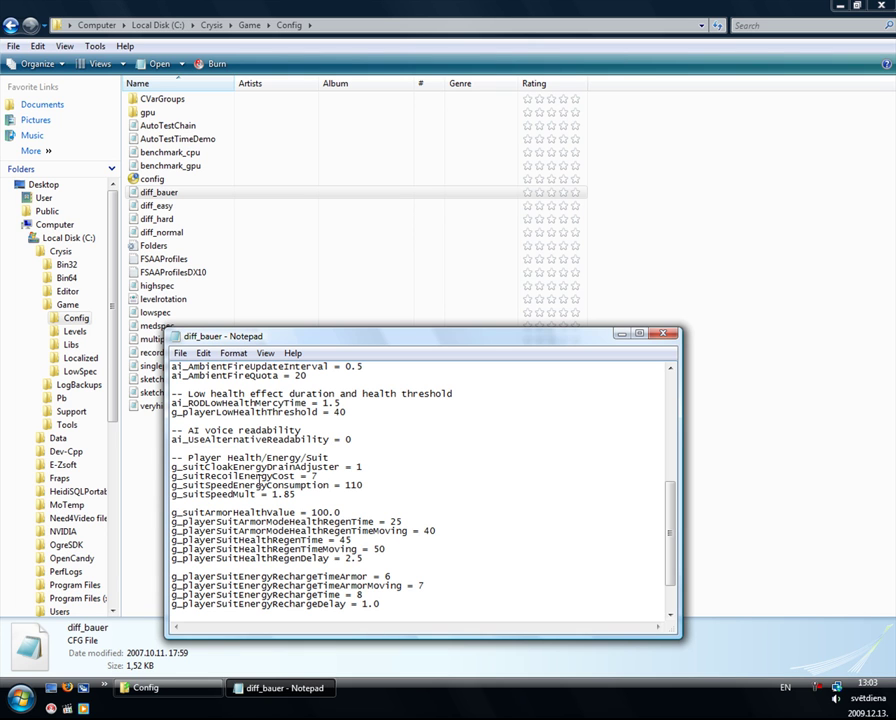
Set the suit's cloak energy drain and speed energy consumption values to 0.
{"action": "left_click", "coordinate": [364, 467]}
{"action": "type", "text": "0"}
{"action": "left_click", "coordinate": [368, 485]}
{"action": "key", "text": "BackSpace"}
{"action": "type", "text": "0"}
{"action": "left_click", "coordinate": [321, 494]}
Raise armor health from 100.0 to 1000000.0 and zero the moving armor regen time.
{"action": "left_click", "coordinate": [327, 512]}
{"action": "type", "text": "0000"}
{"action": "type", "text": "0"}
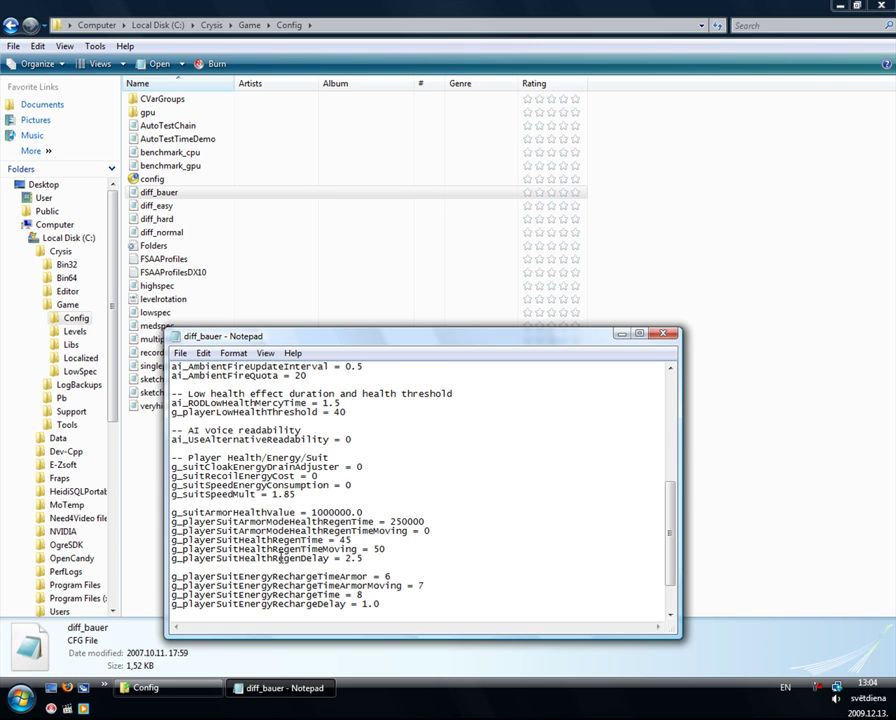
Set the health regen time, moving health regen and regen delay values to 0.
{"action": "left_click", "coordinate": [355, 540]}
{"action": "type", "text": "0"}
{"action": "double_click", "coordinate": [378, 548]}
{"action": "type", "text": "0"}
{"action": "key", "text": "BackSpace"}
{"action": "key", "text": "BackSpace"}
{"action": "type", "text": "0"}
{"action": "scroll", "coordinate": [360, 545], "scroll_direction": "down", "scroll_amount": 2}
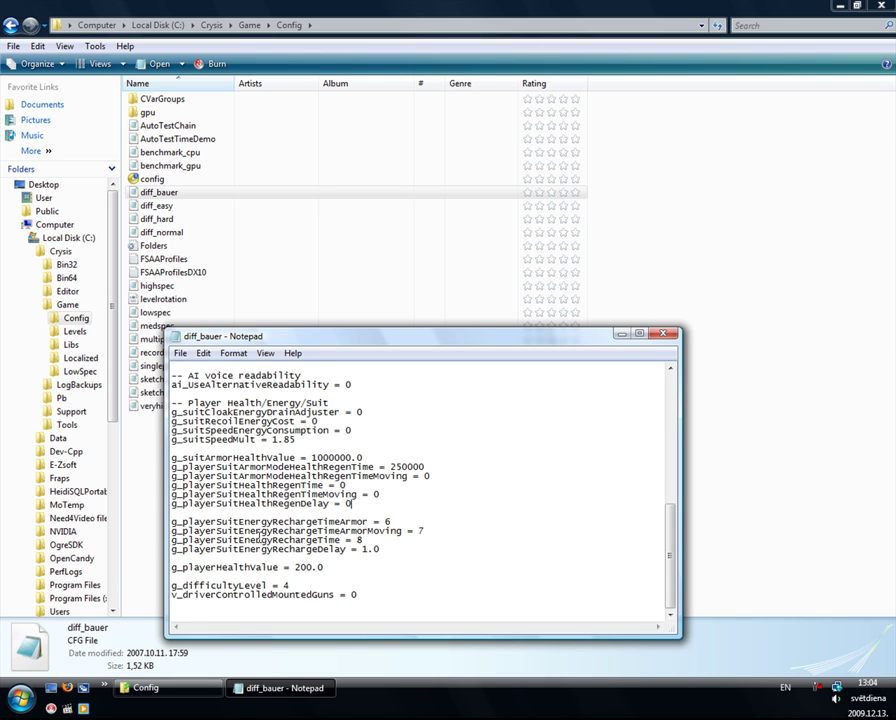
Set the armor recharge time, armor-moving recharge time and recharge delay to 0.
{"action": "left_click", "coordinate": [397, 524]}
{"action": "key", "text": "BackSpace"}
{"action": "type", "text": "0"}
{"action": "left_click", "coordinate": [426, 531]}
{"action": "key", "text": "BackSpace"}
{"action": "type", "text": "0"}
{"action": "left_click", "coordinate": [394, 547]}
{"action": "type", "text": "0"}
Raise g_playerHealthValue from 200.0 to 2000000000.0.
{"action": "left_click", "coordinate": [310, 567]}
{"action": "type", "text": "0000000"}
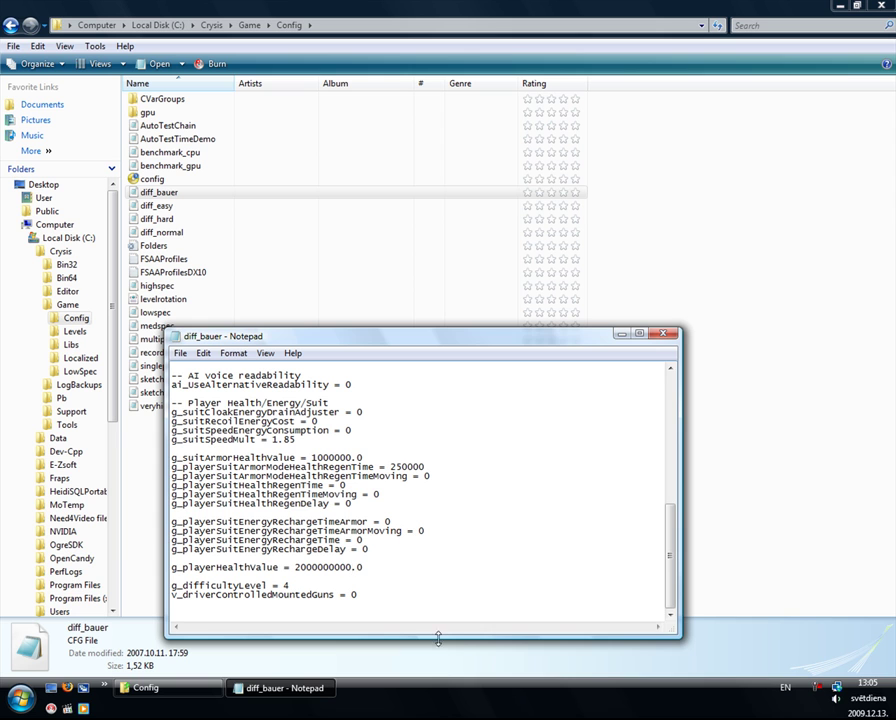
{"action": "left_click", "coordinate": [836, 687]}
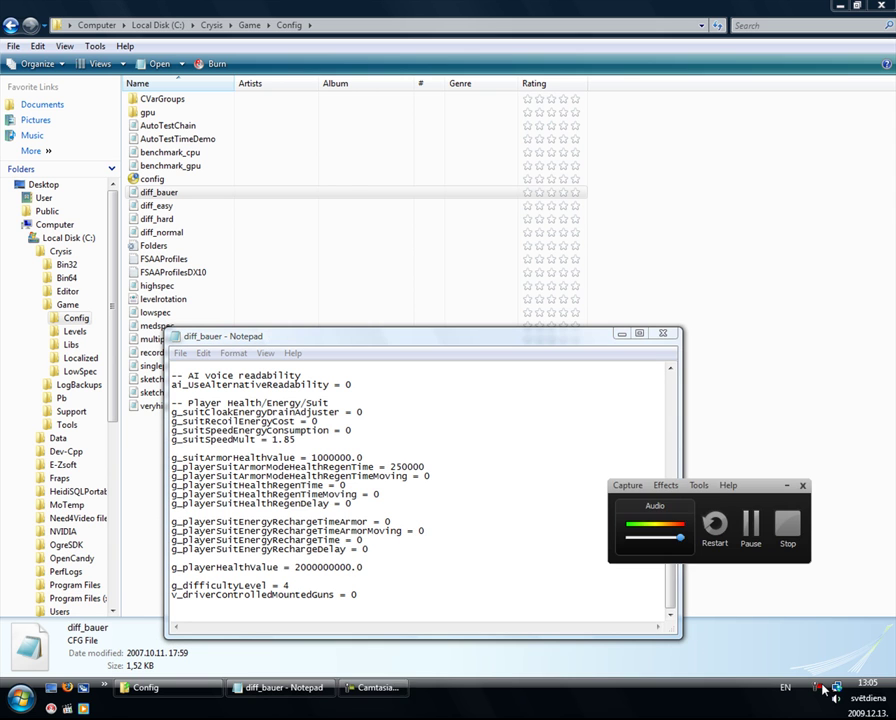
{"action": "left_click", "coordinate": [751, 535]}
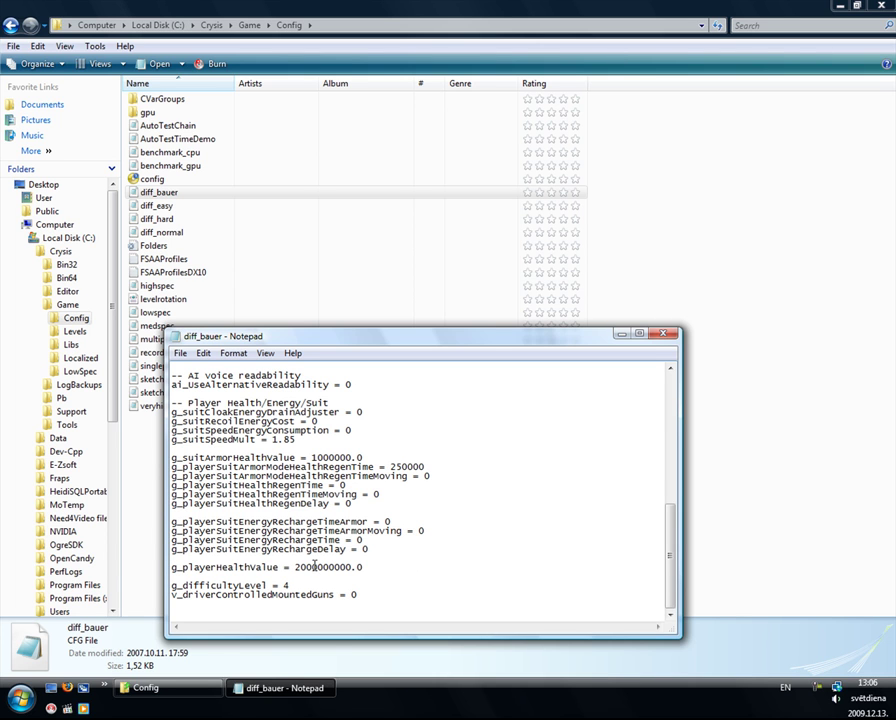
Paste the god mode, no weapon limit, unlimited ammo, strength 999 and swim speed 4 lines below the health value.
{"action": "left_click", "coordinate": [242, 575]}
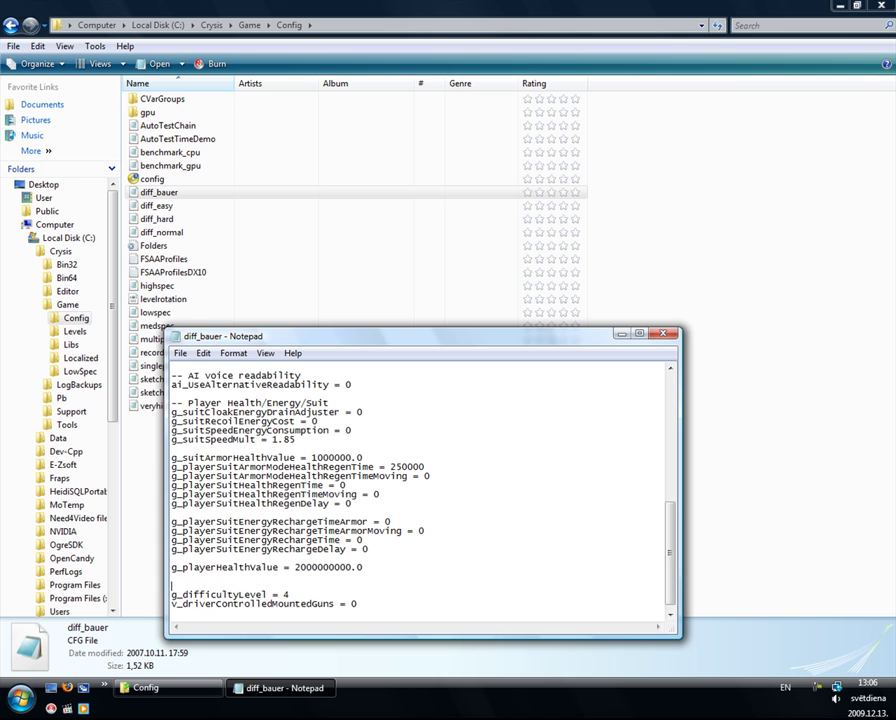
{"action": "key", "text": "Return"}
{"action": "type", "text": "g_godMode = 1 i_noweaponlimit = 1 i_unlimitedammo = 1 g_suitSpeedEnergyConsumption = 0 cl_strengthscale = 999 pl_swimBaseSpeed = 4"}
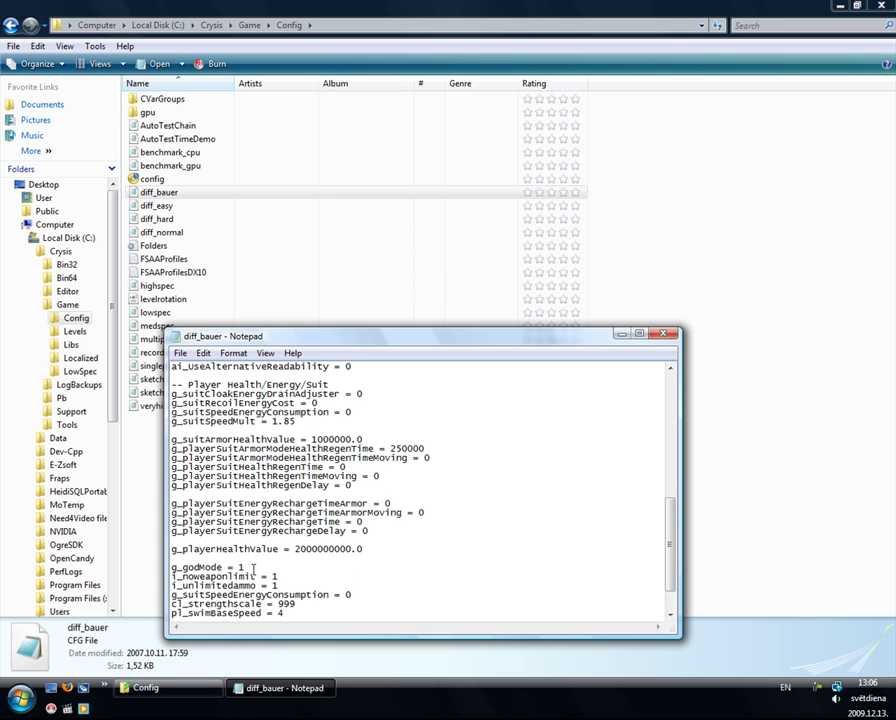
{"action": "scroll", "coordinate": [340, 560], "scroll_direction": "down", "scroll_amount": 2}
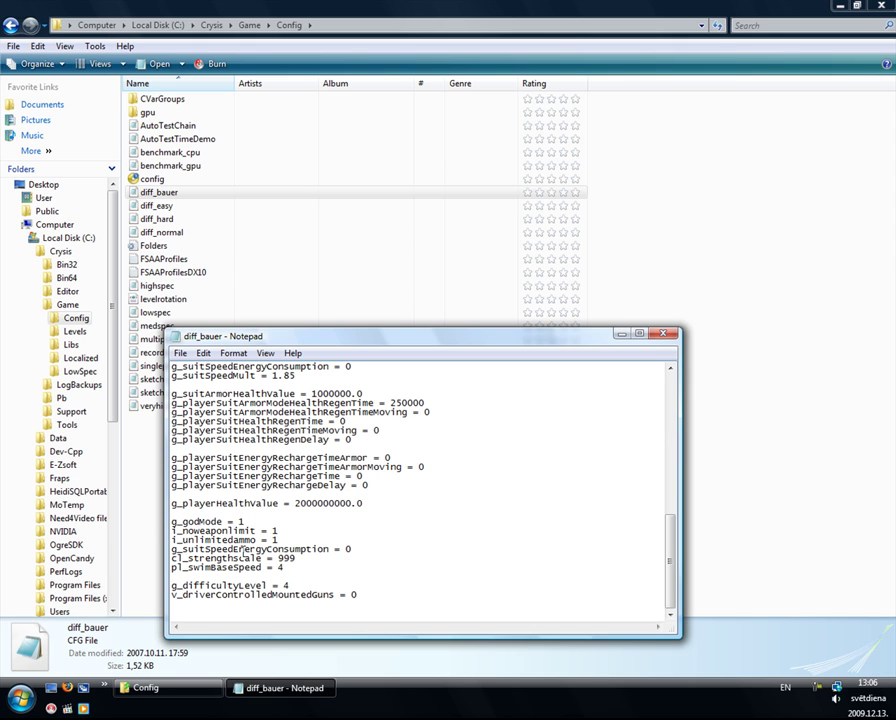
Tidy the blank lines around the pasted lines and the health value.
{"action": "left_click_drag", "start_coordinate": [283, 567], "coordinate": [152, 518]}
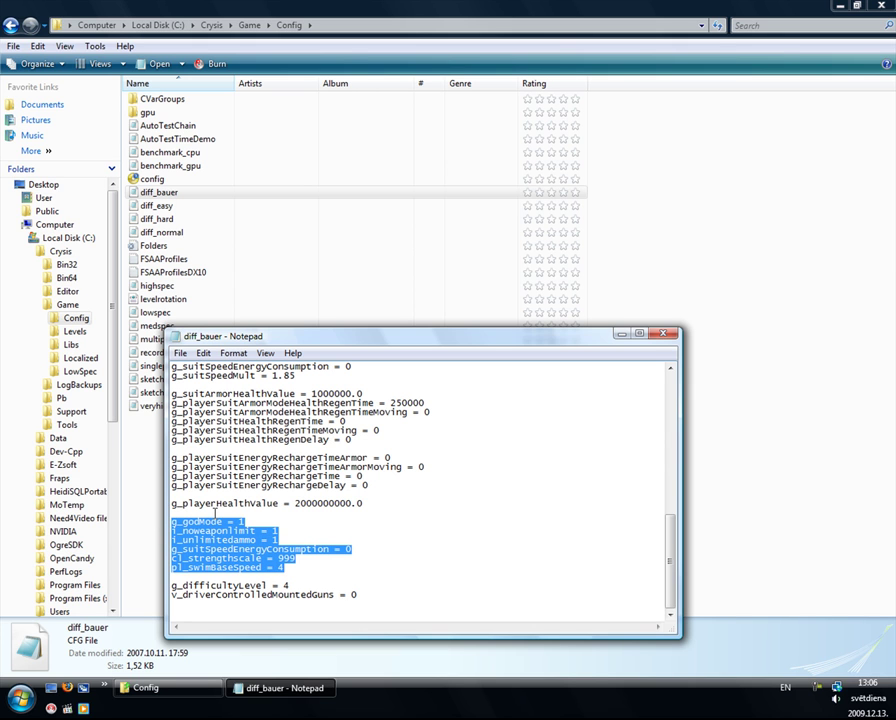
{"action": "left_click", "coordinate": [191, 492]}
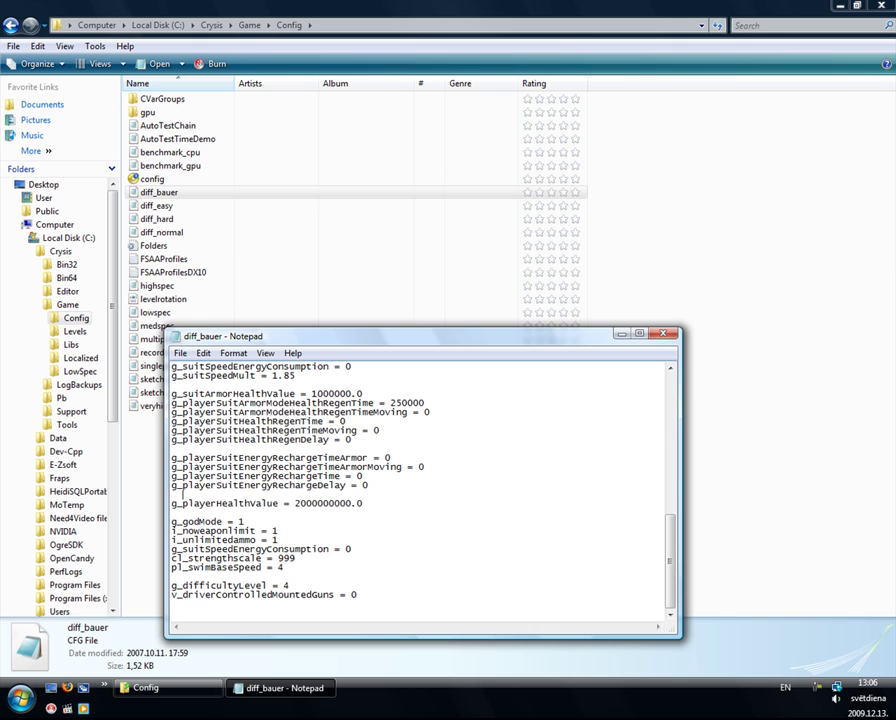
{"action": "key", "text": "Return"}
{"action": "key", "text": "Return"}
{"action": "key", "text": "Up"}
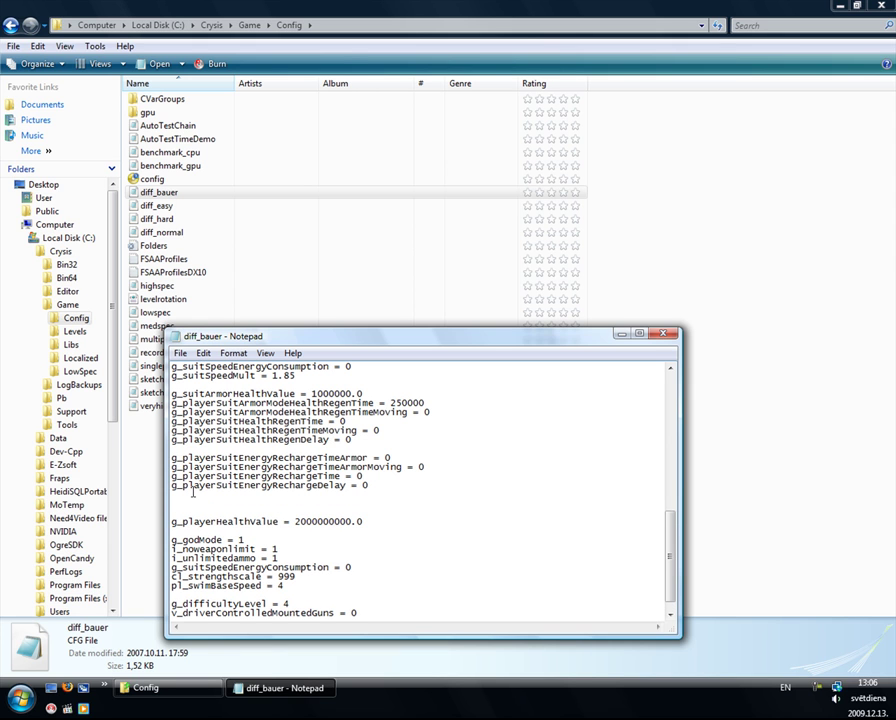
{"action": "key", "text": "BackSpace"}
Delete the duplicate g_suitSpeedEnergyConsumption line and edit the g_godMode line.
{"action": "key", "text": "BackSpace"}
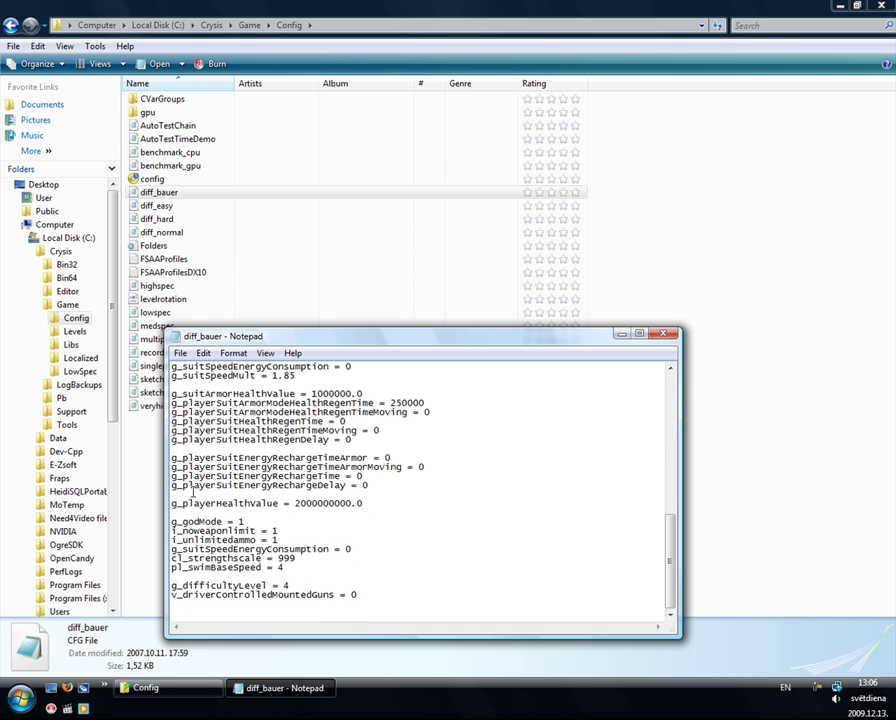
{"action": "left_click", "coordinate": [331, 570]}
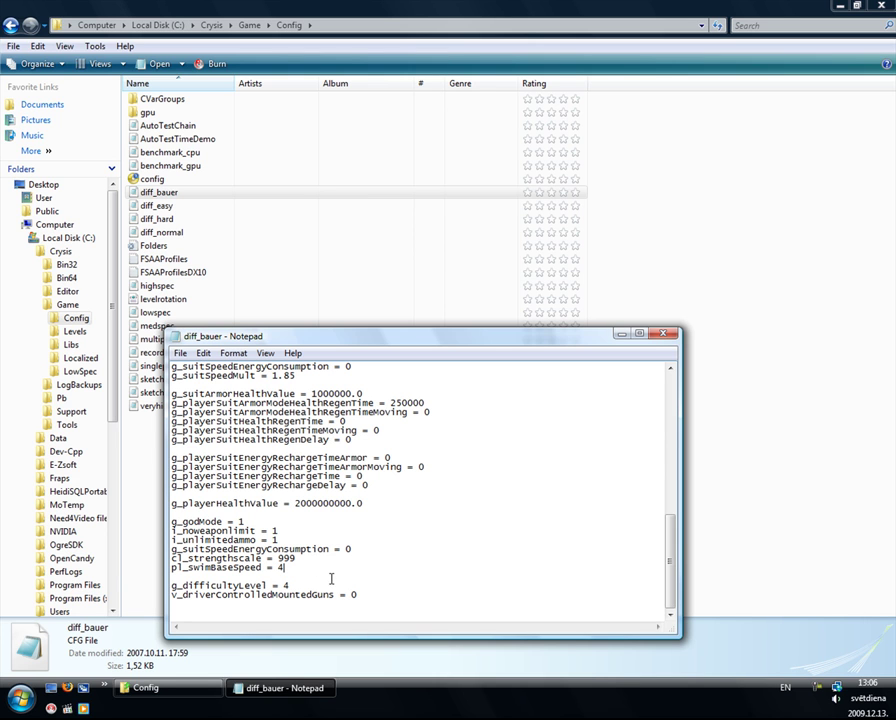
{"action": "left_click_drag", "start_coordinate": [237, 558], "coordinate": [300, 560]}
{"action": "left_click", "coordinate": [235, 530]}
{"action": "mouse_move", "coordinate": [252, 530]}
{"action": "left_mouse_down"}
{"action": "mouse_move", "coordinate": [279, 531]}
{"action": "mouse_move", "coordinate": [260, 540]}
{"action": "left_mouse_up"}
{"action": "left_click", "coordinate": [273, 540]}
{"action": "left_click_drag", "start_coordinate": [358, 550], "coordinate": [143, 558]}
{"action": "key", "text": "BackSpace"}
{"action": "key", "text": "BackSpace"}
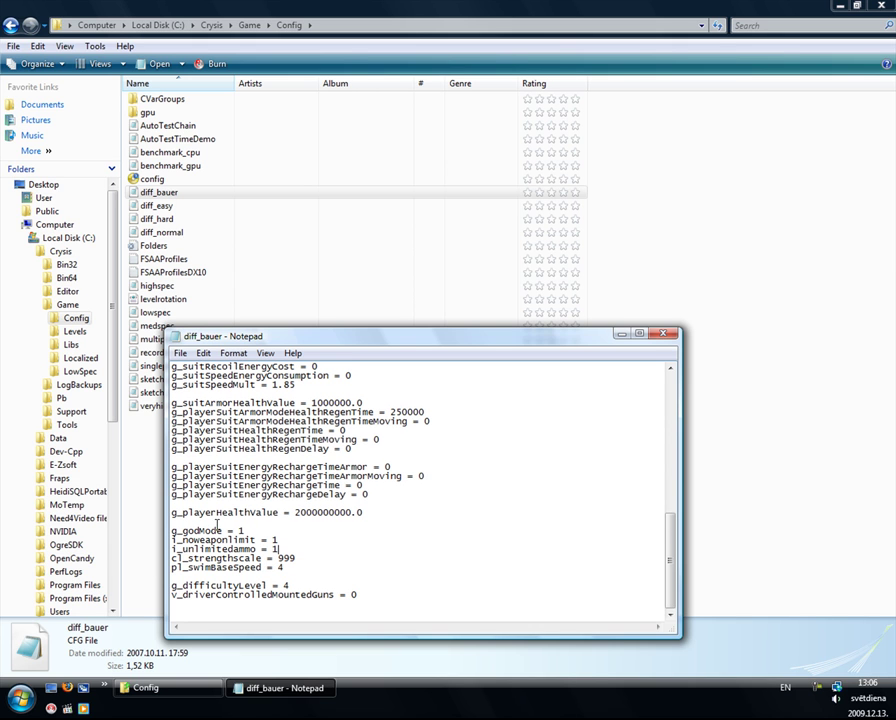
{"action": "left_click", "coordinate": [250, 531]}
{"action": "key", "text": "BackSpace"}
{"action": "type", "text": "0"}
Save diff_bauer while closing Notepad, then close the Config folder window.
{"action": "key", "text": "alt+F4"}
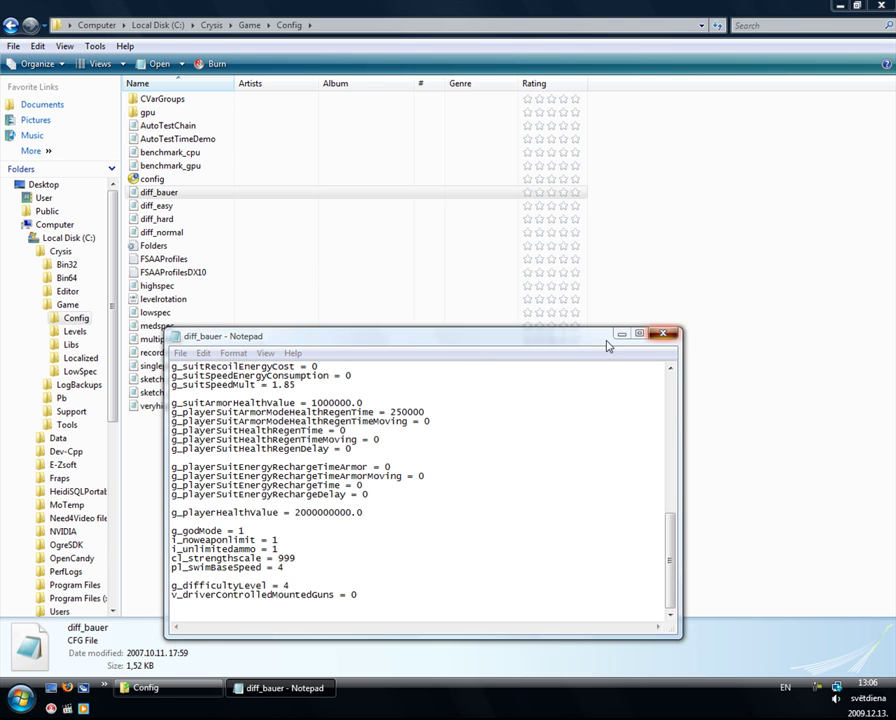
{"action": "key", "text": "Return"}
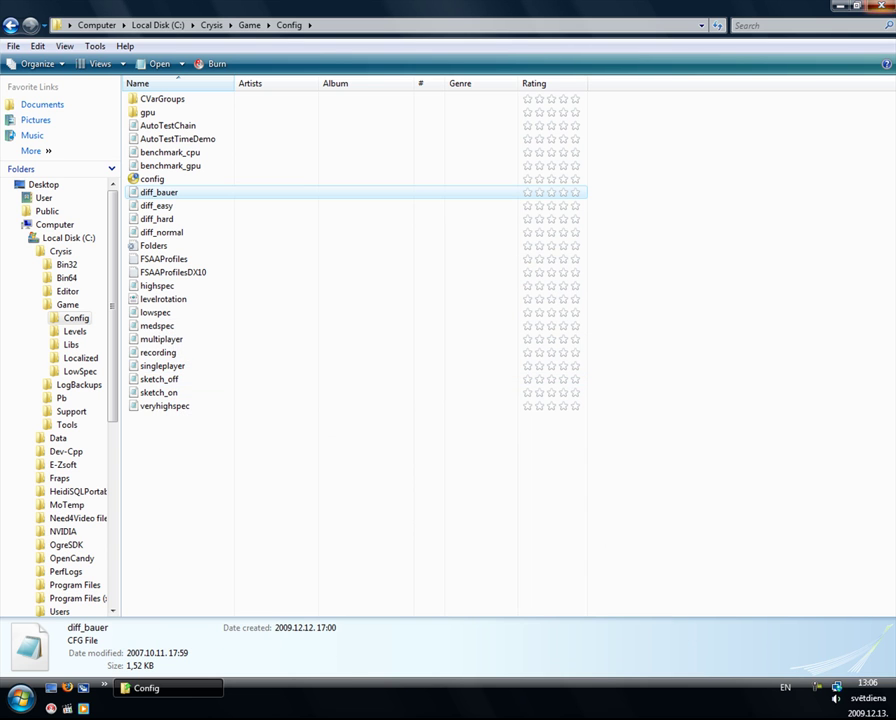
{"action": "key", "text": "alt+F4"}
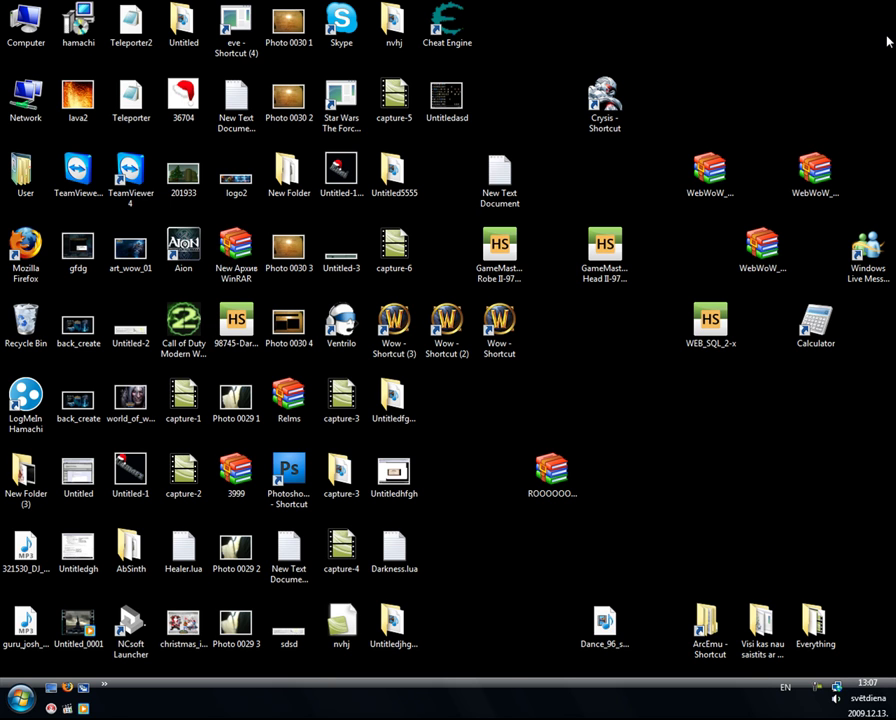
{"action": "left_click", "coordinate": [817, 687]}
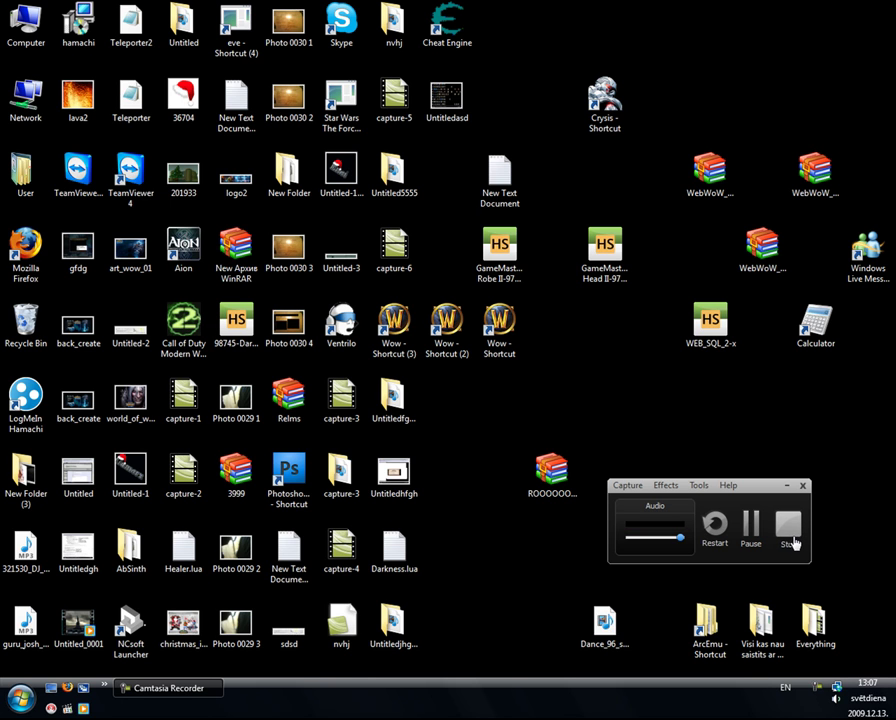